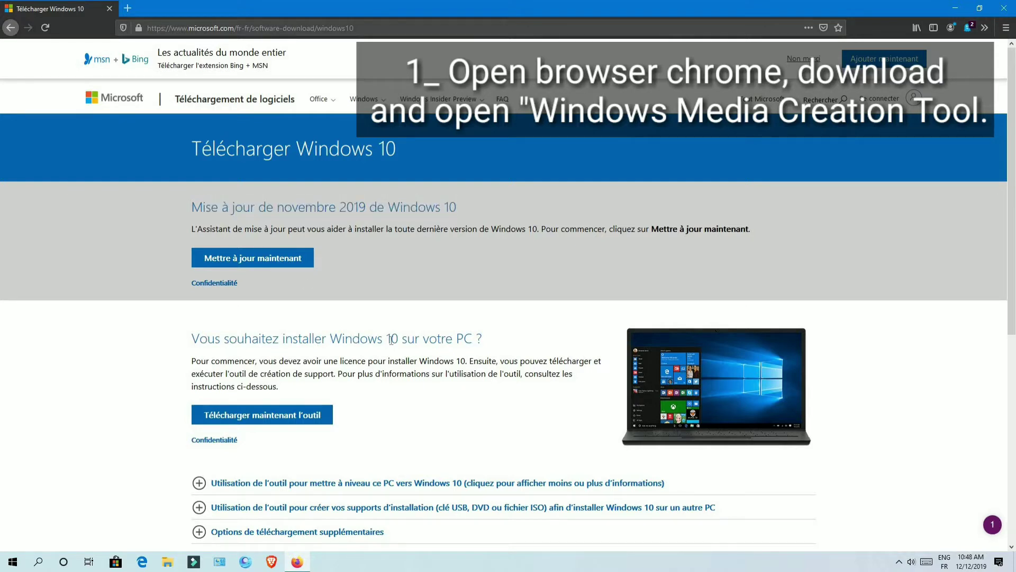
left_click_drag(330, 339, 476, 340)
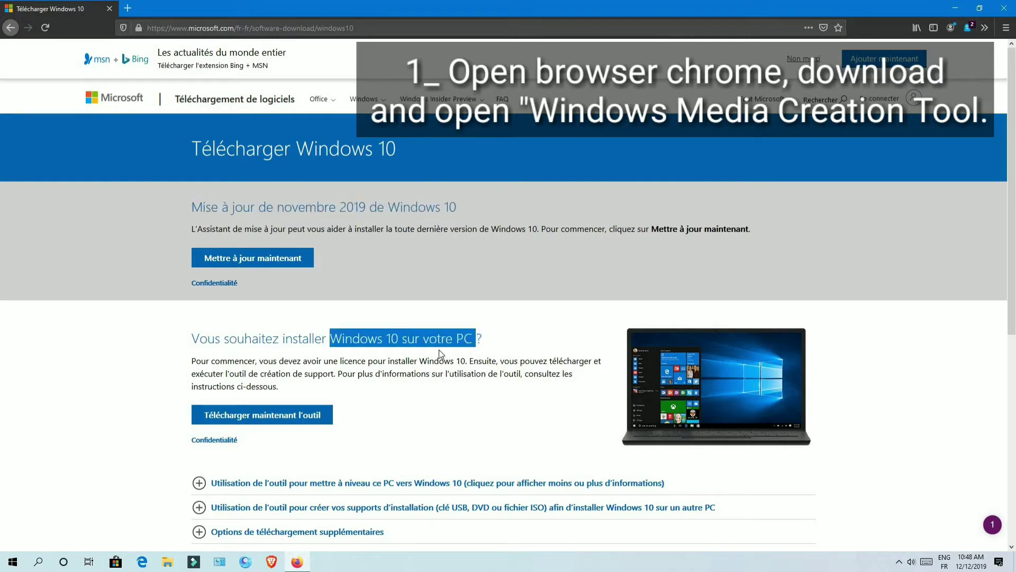
left_click(235, 390)
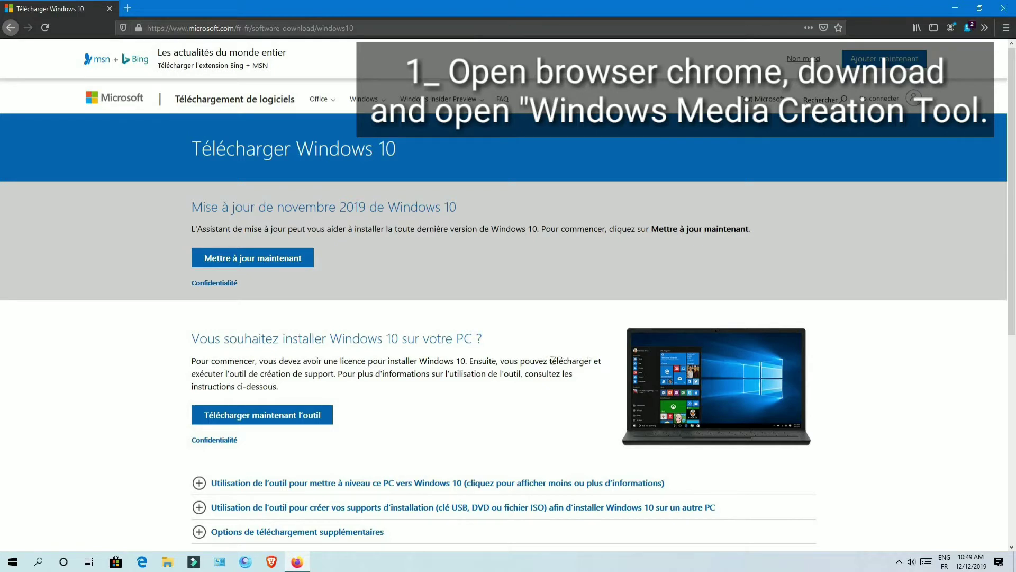
left_click_drag(563, 361, 329, 376)
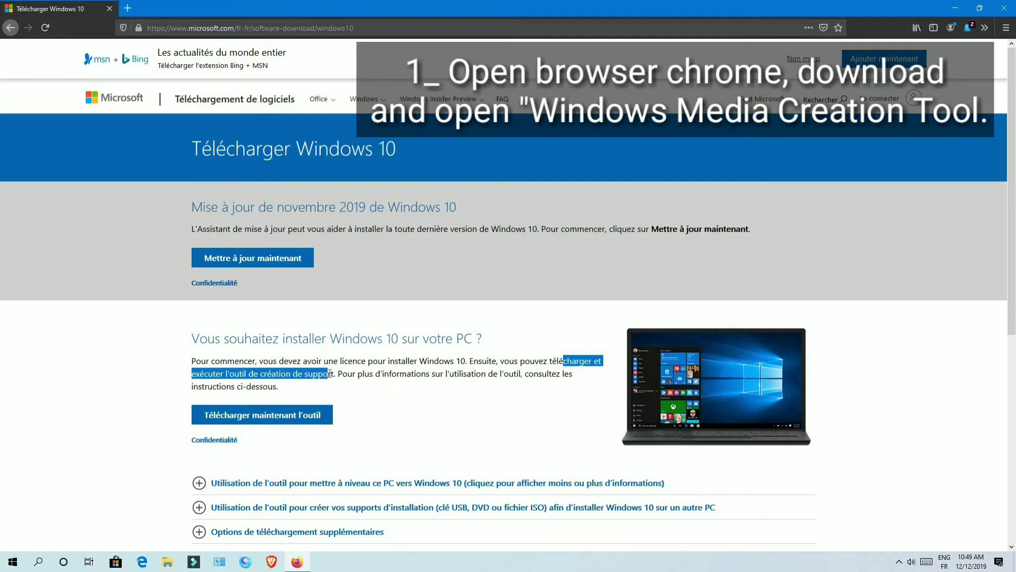
left_click(350, 419)
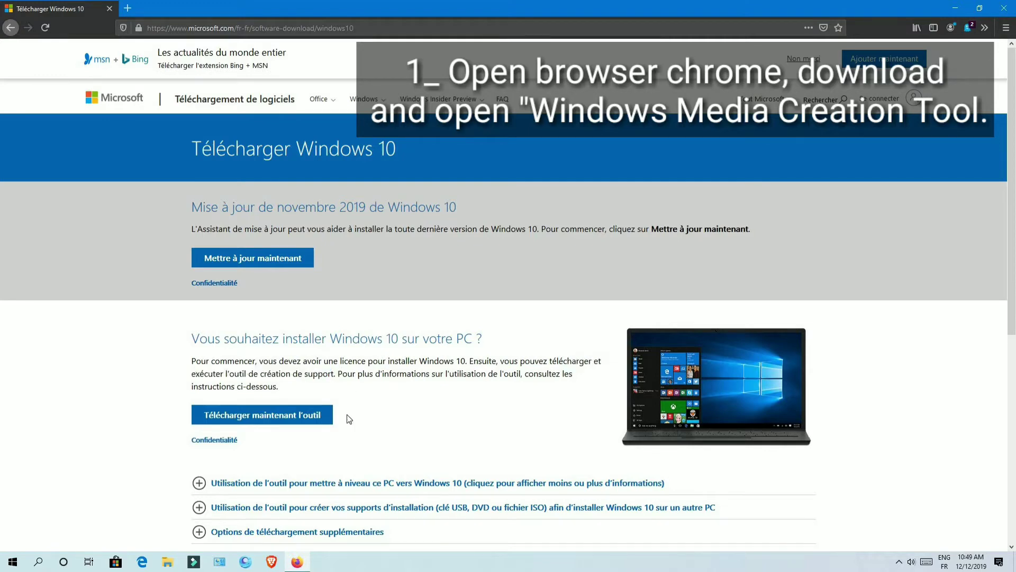
- Download the Windows 10 media creation tool as MediaCreationTool1909_7.exe and launch it
left_click(259, 418)
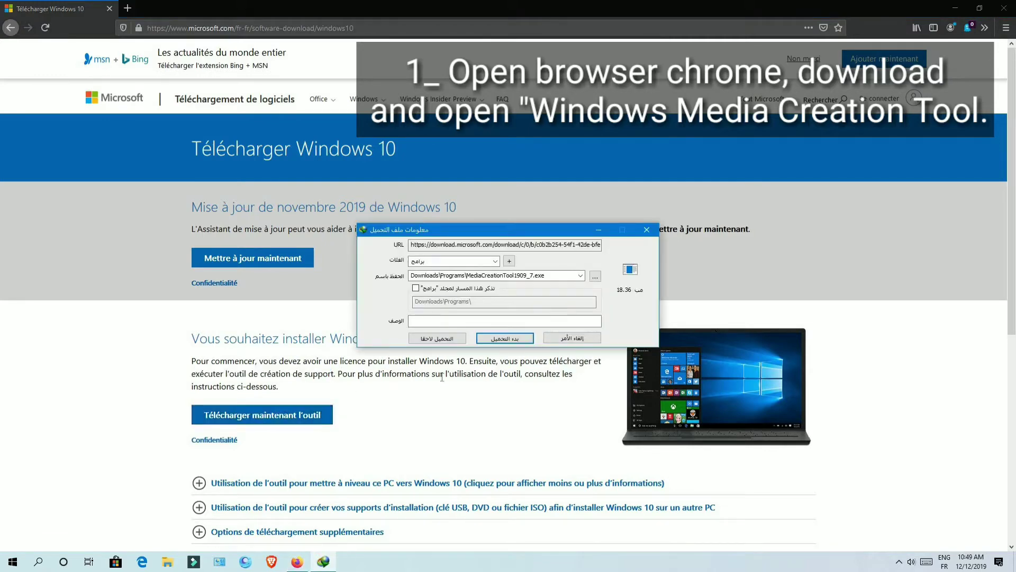
left_click(505, 341)
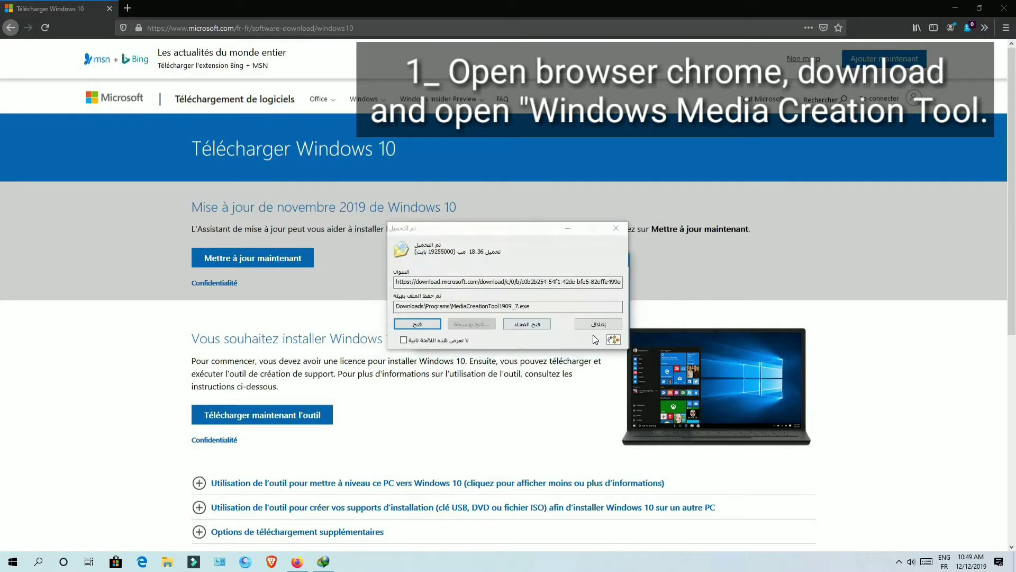
left_click(418, 324)
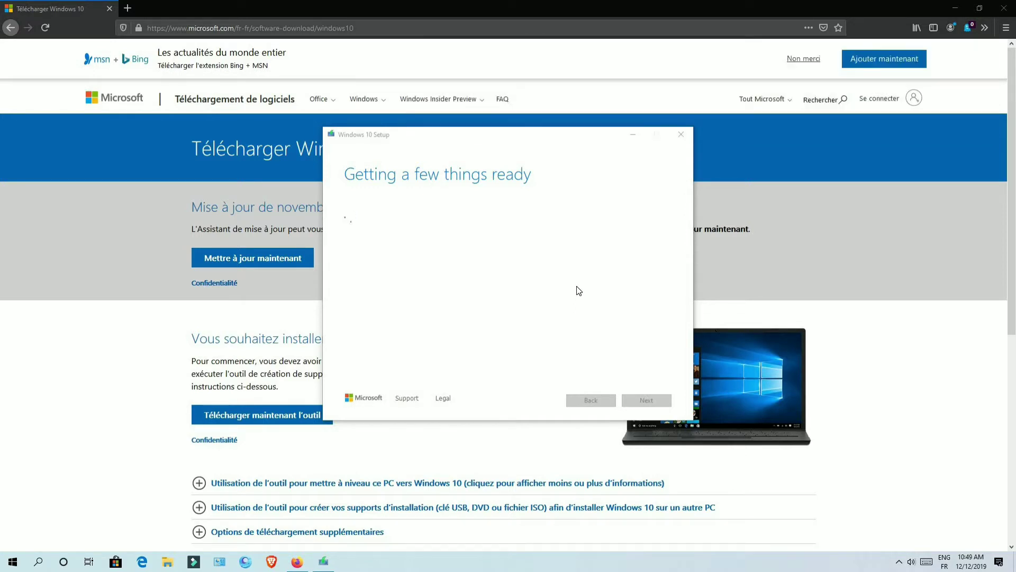
left_click(579, 290)
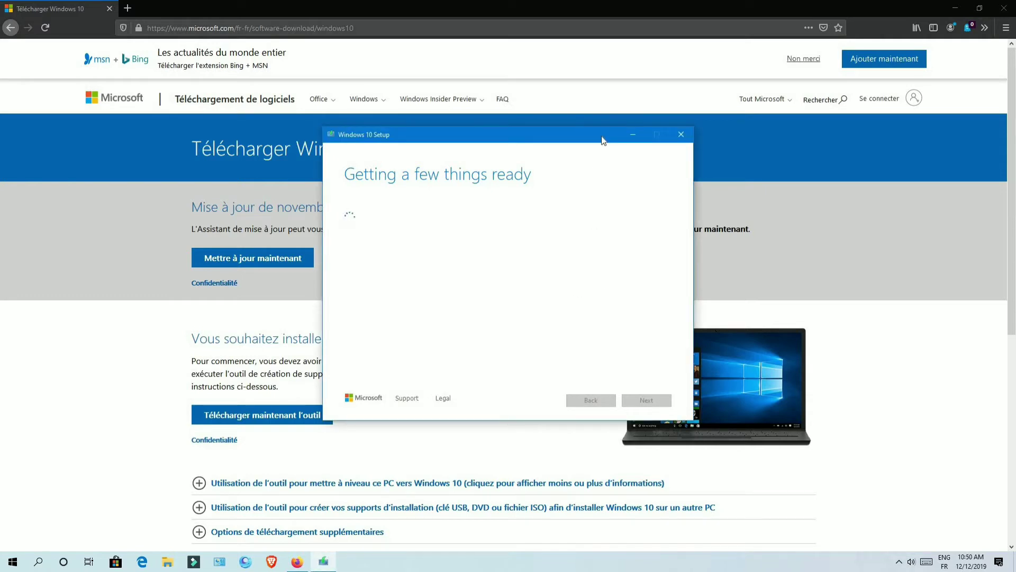
- Accept the Microsoft license terms and choose to create installation media (USB flash drive, DVD, or ISO file) for another PC
left_click_drag(601, 136, 525, 139)
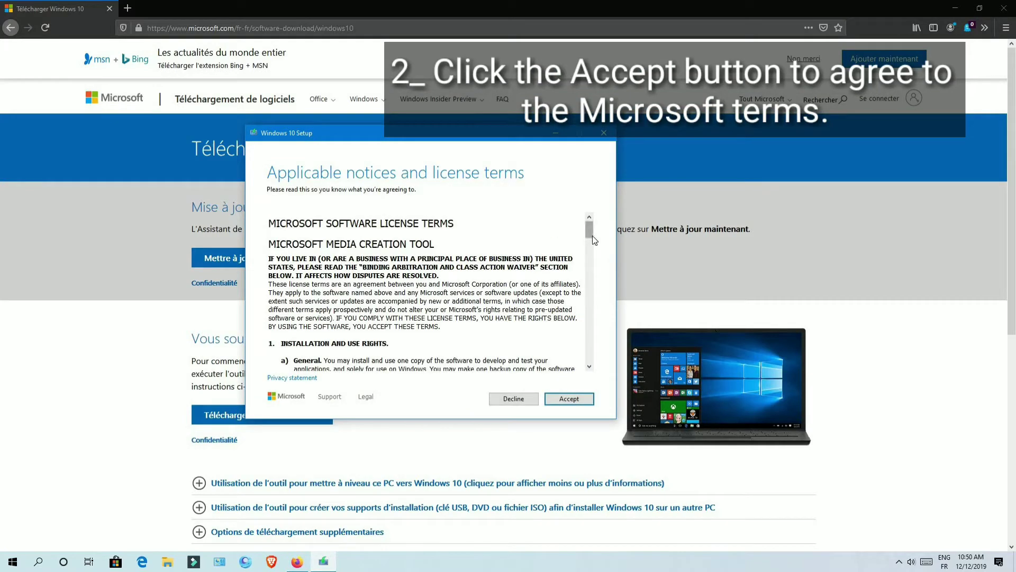
scroll(592, 238, "down", 4)
scroll(592, 267, "down", 10)
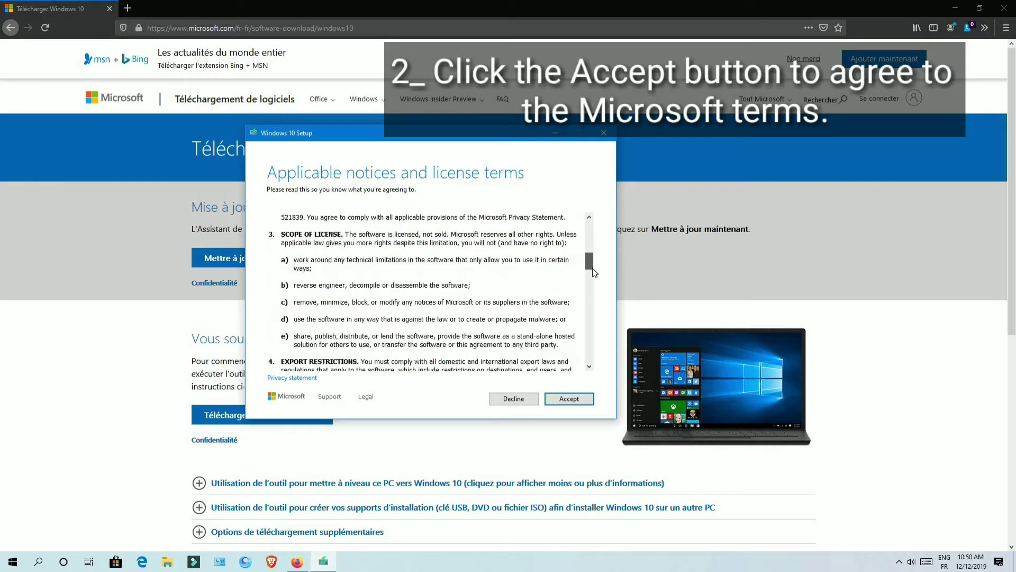
left_click_drag(594, 290, 586, 366)
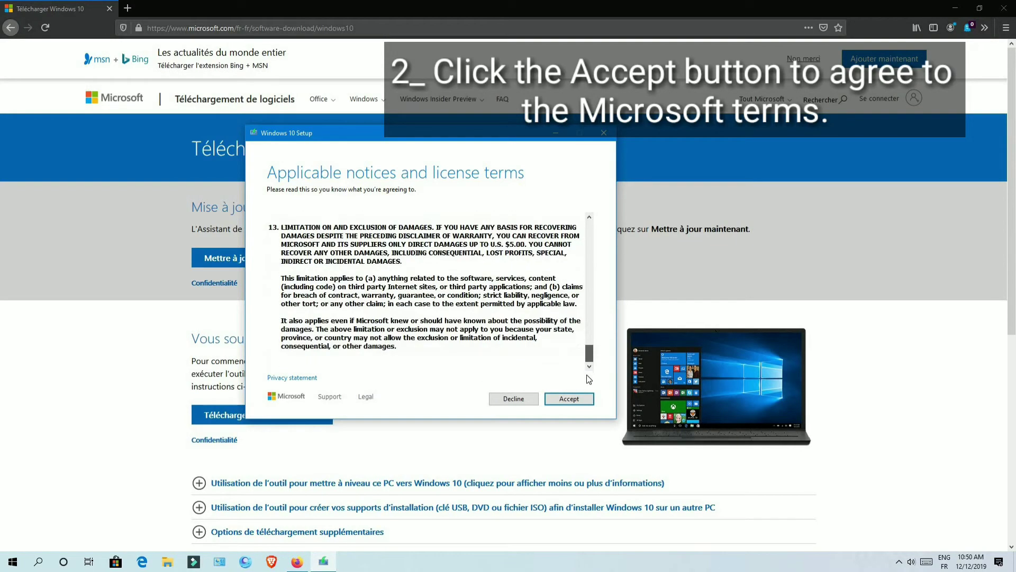
left_click(566, 398)
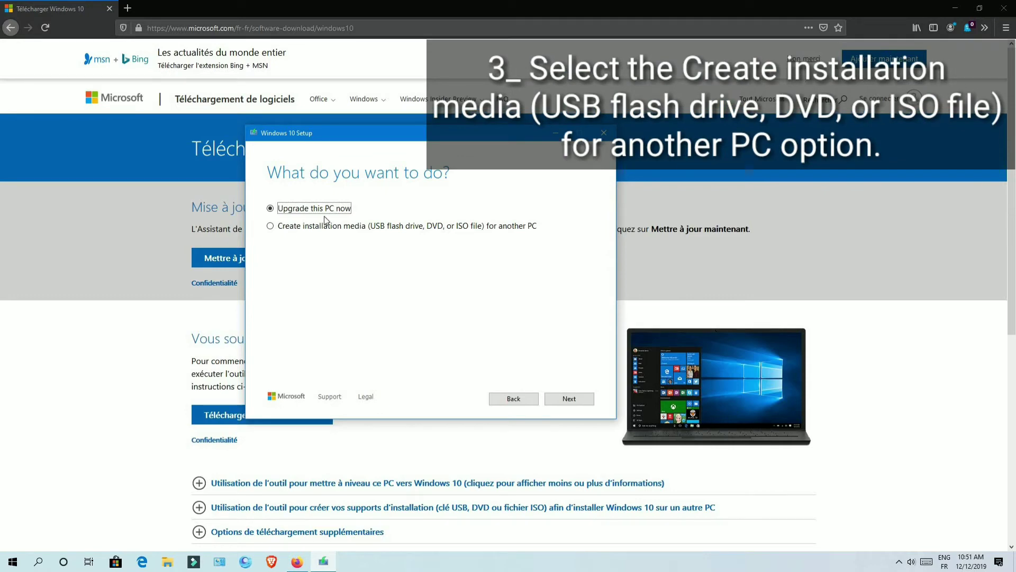
left_click(270, 227)
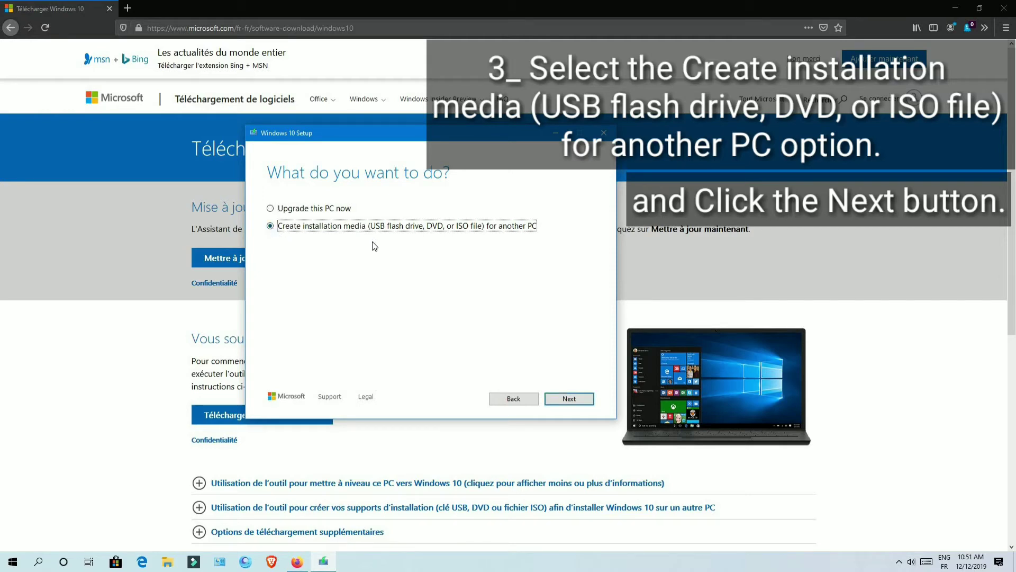
left_click(563, 399)
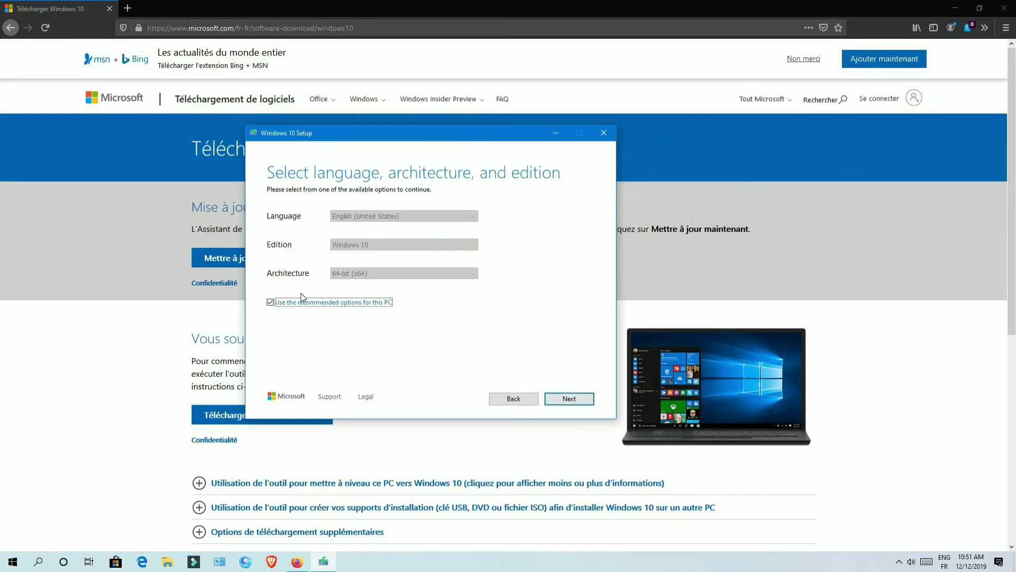
- Turn off the recommended options and continue with language français (France), edition Windows 10 and architecture 64-bit (x64)
left_click(270, 303)
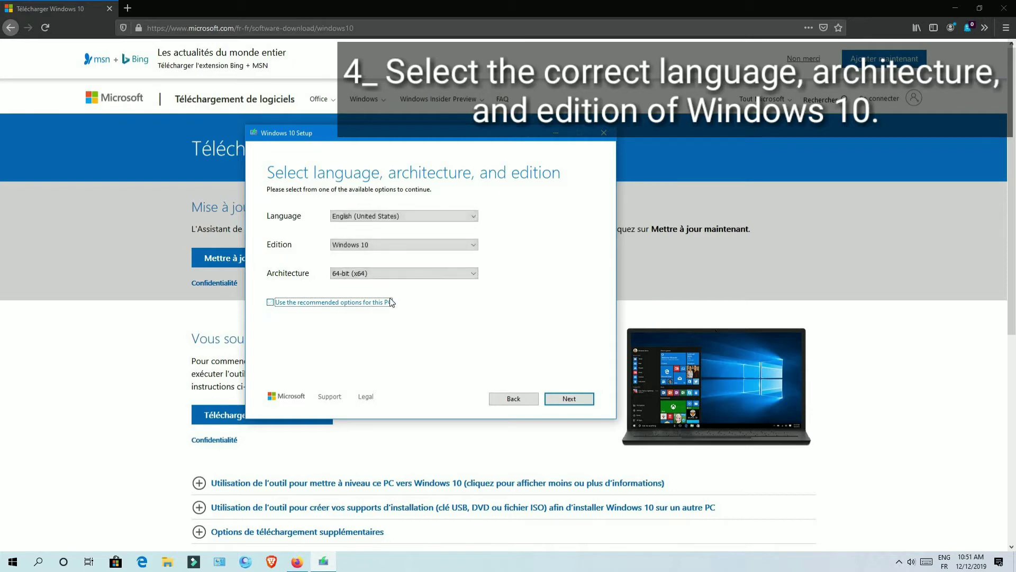
left_click(433, 217)
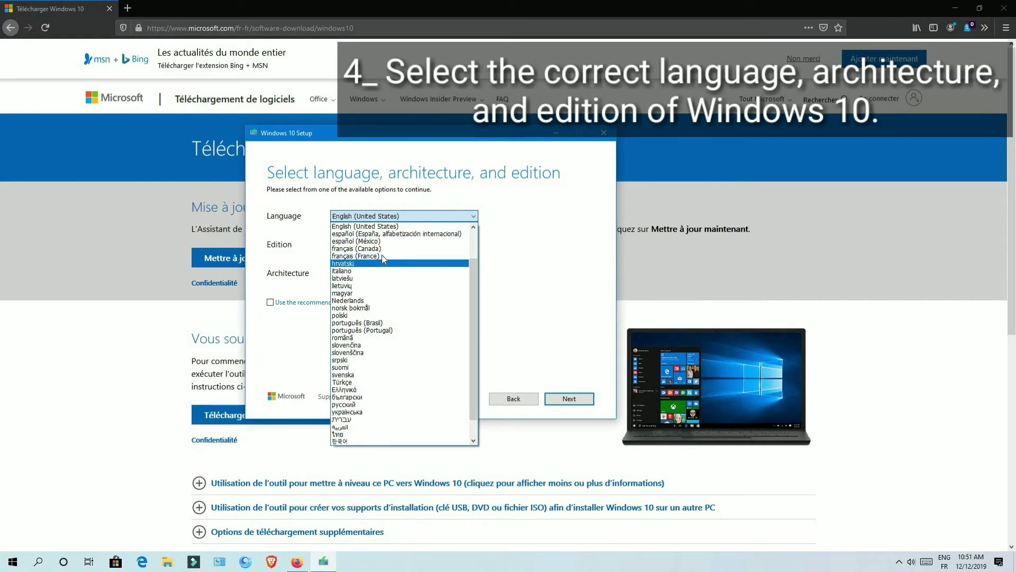
left_click(412, 259)
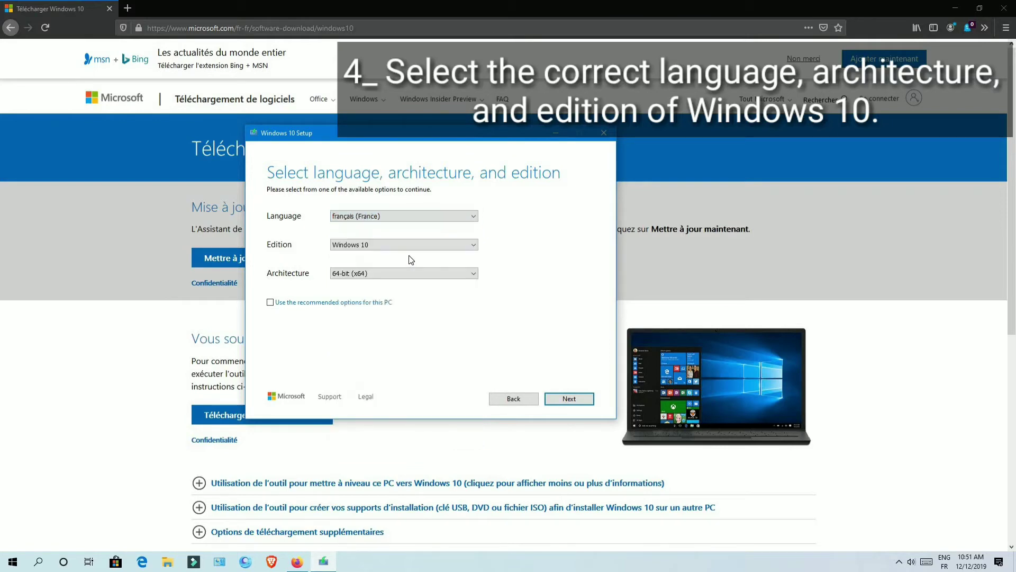
left_click(376, 247)
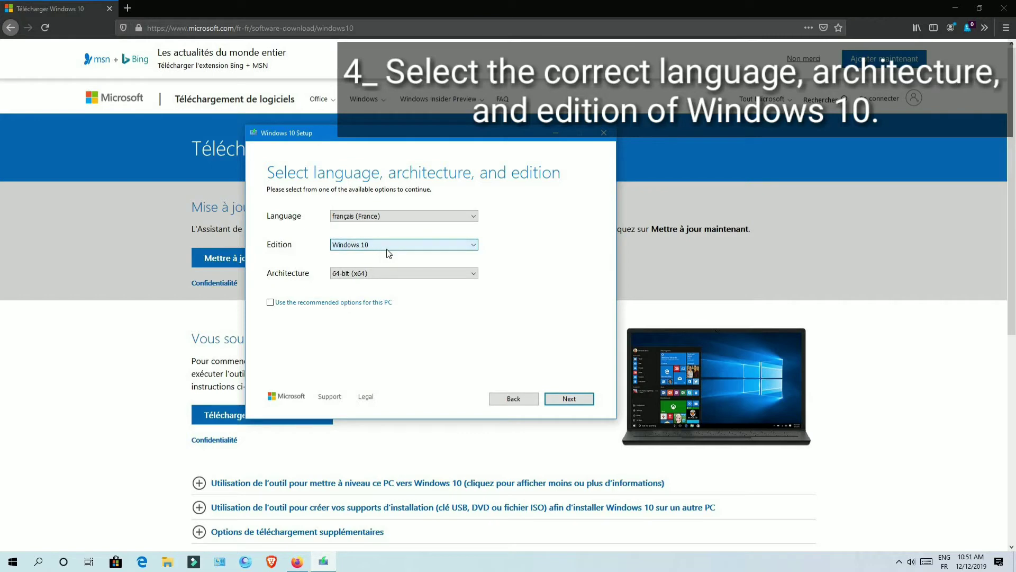
left_click(390, 256)
left_click(381, 272)
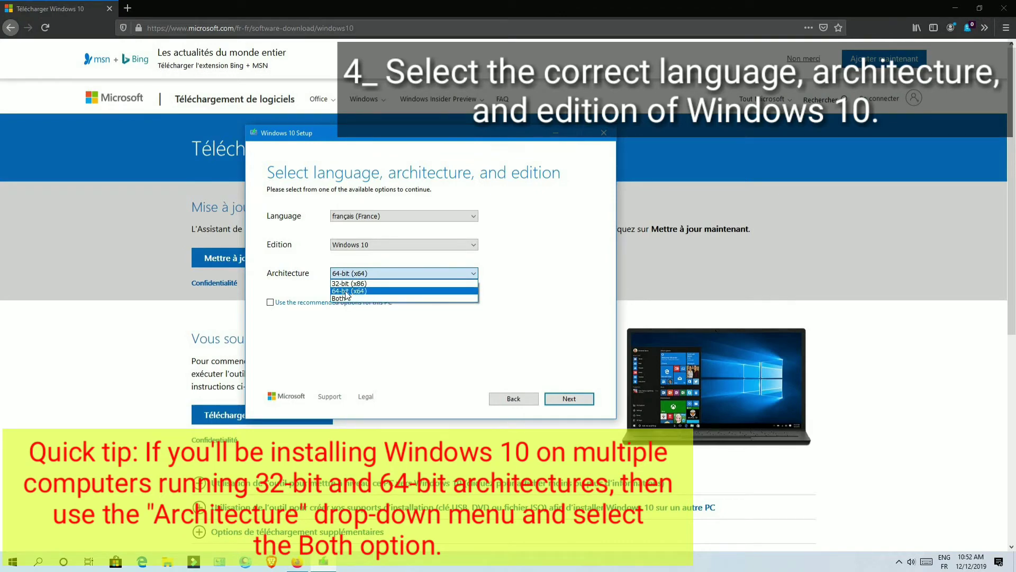
left_click(392, 291)
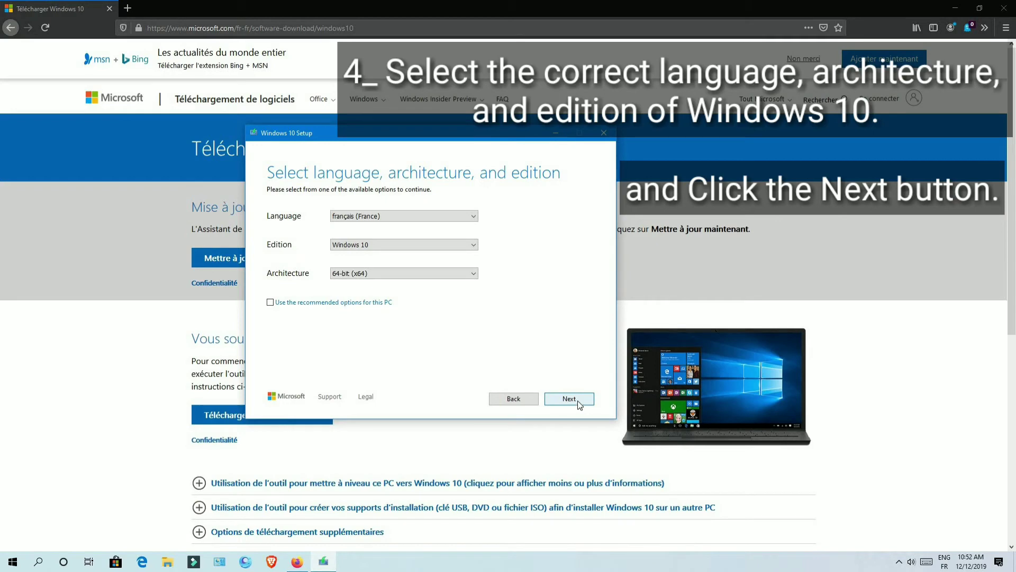
left_click(570, 399)
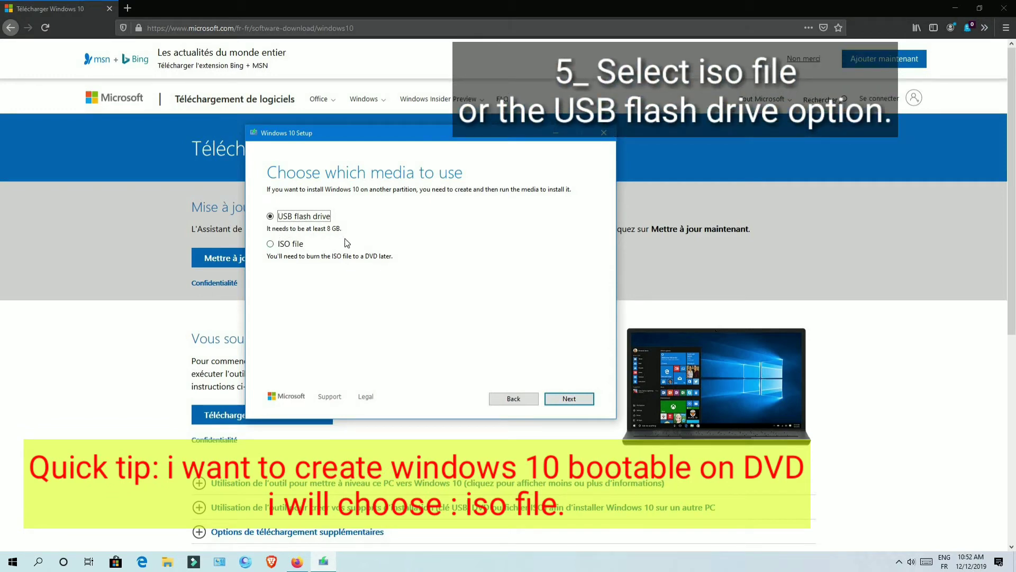
- Choose ISO file as the media and save it in Downloads as "Windows 10 version 19.09 fr"
left_click(271, 245)
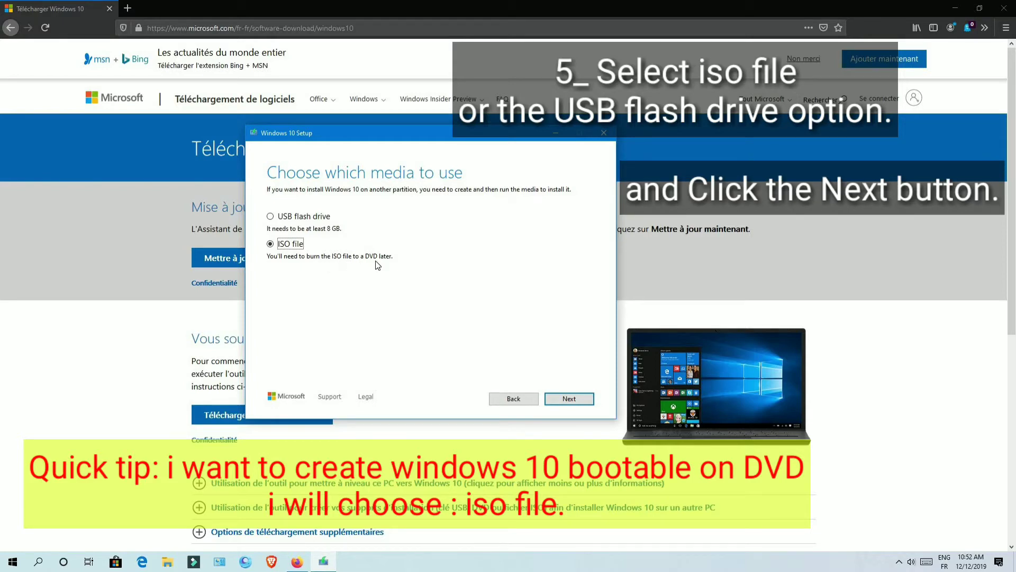
left_click(585, 403)
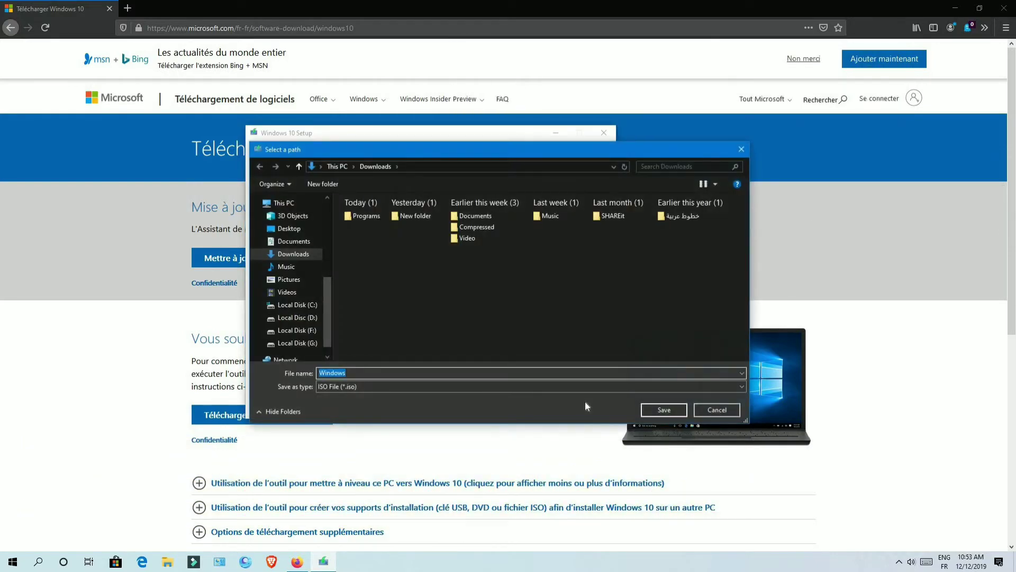
left_click(346, 372)
type("10 ve")
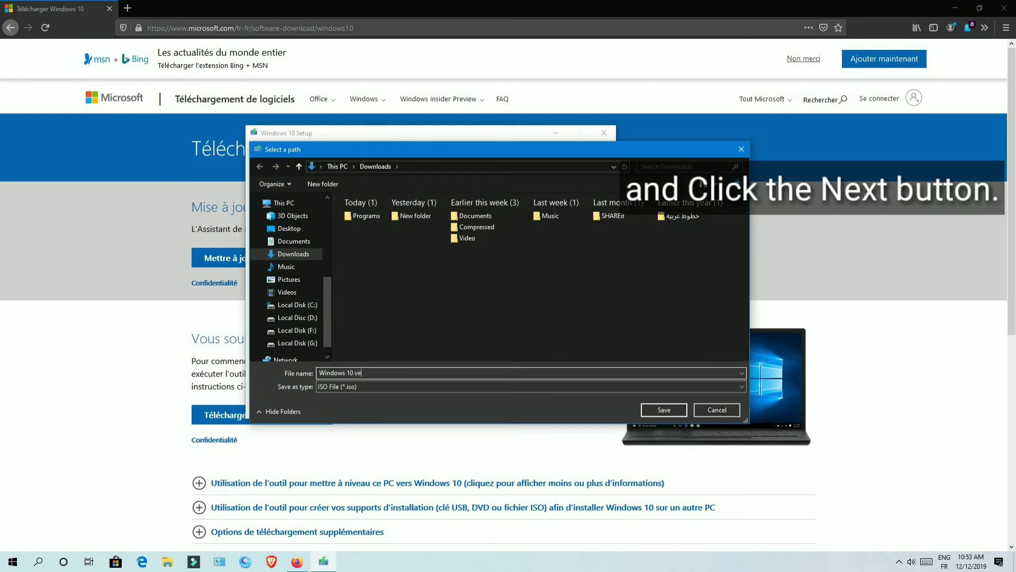
type("rsion")
key("BackSpace")
key("BackSpace")
key("BackSpace")
key("BackSpace")
key("BackSpace")
type("fr")
key("BackSpace")
type("version 19.09")
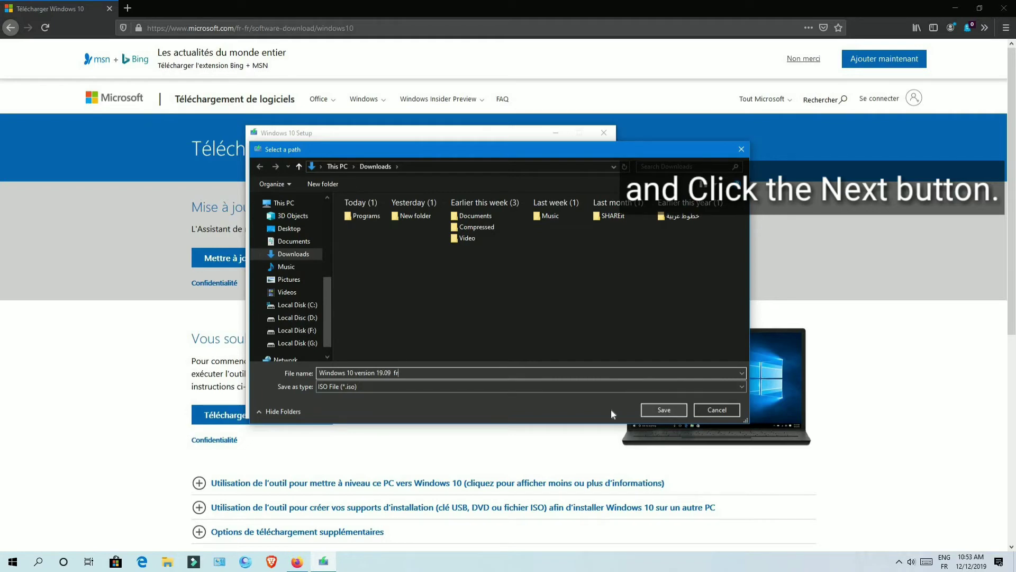
left_click(665, 410)
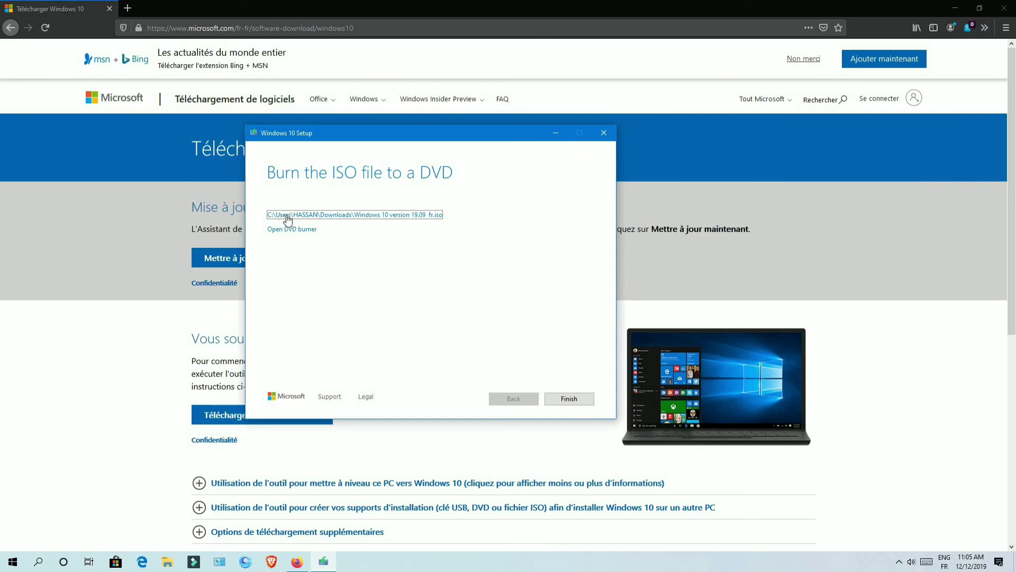
- Open the folder containing the saved ISO and examine the properties of the "Windows 10 version 19.09 fr" file
left_click(439, 219)
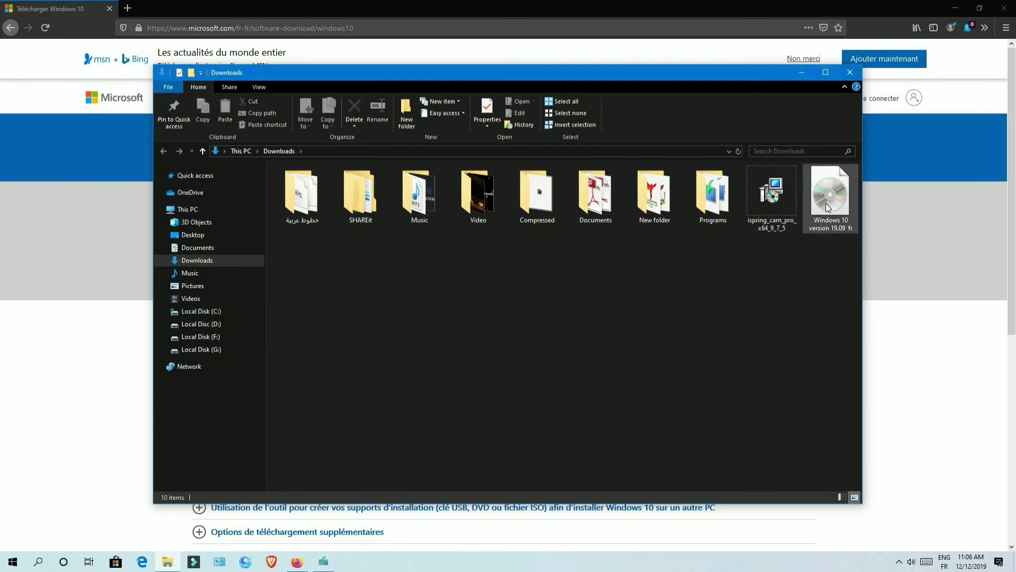
mouse_move(829, 208)
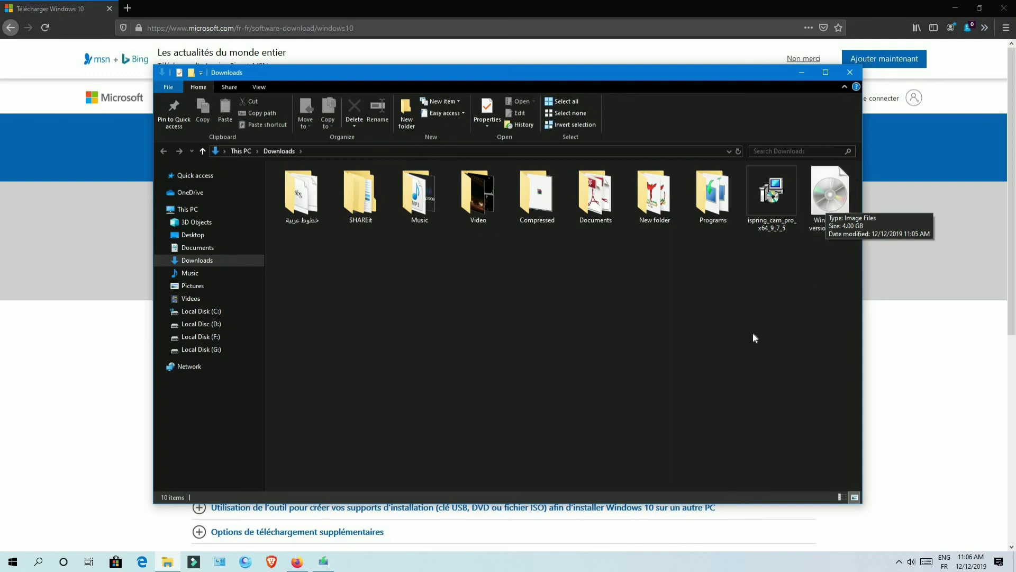
left_click(837, 203)
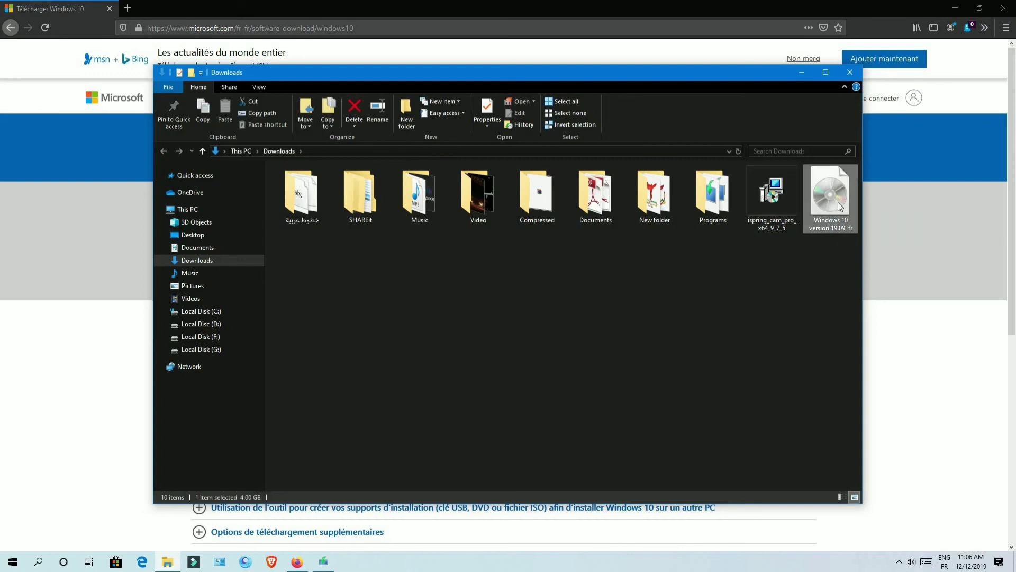
right_click(834, 200)
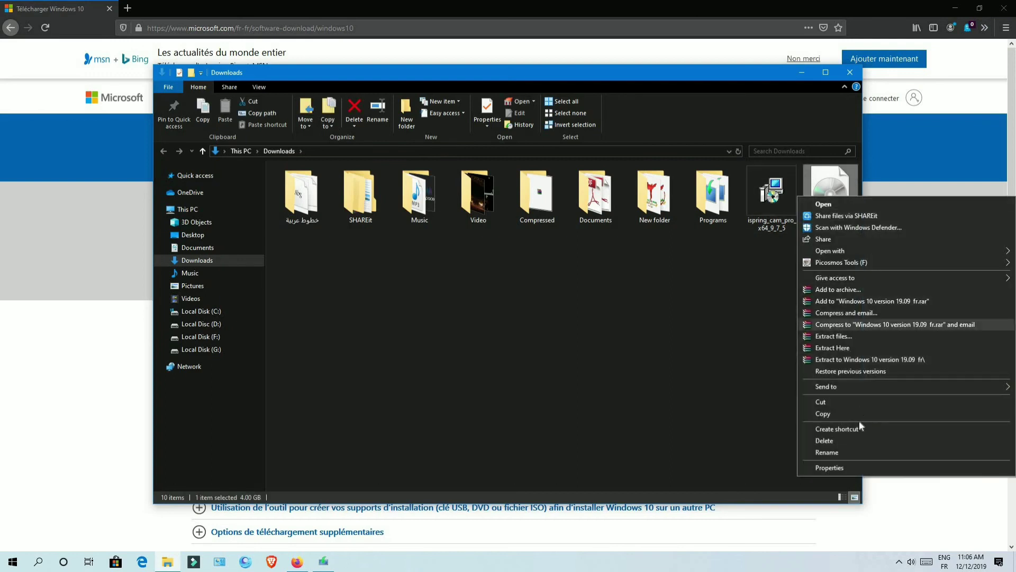
left_click(841, 465)
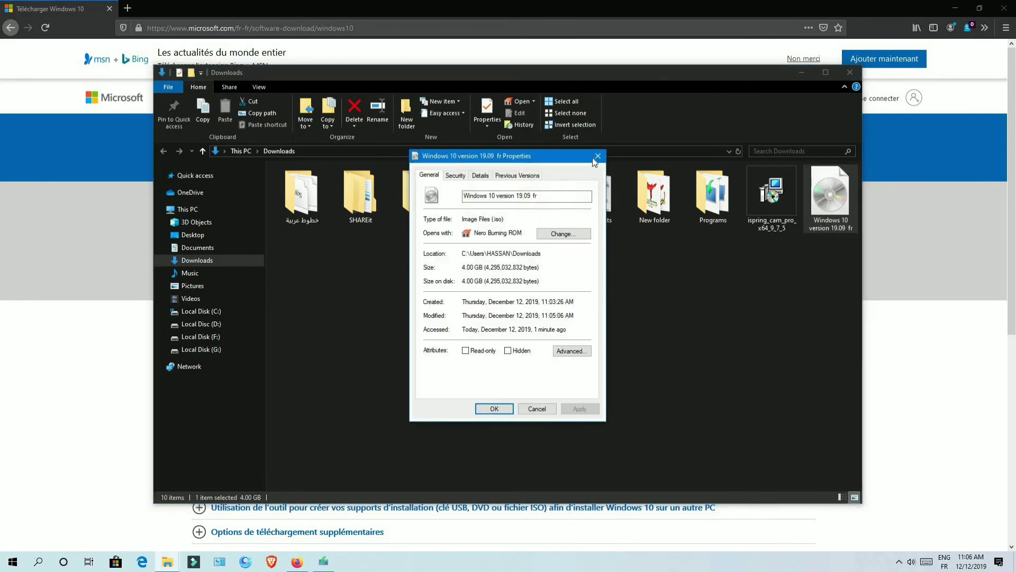
left_click(604, 156)
left_click(602, 370)
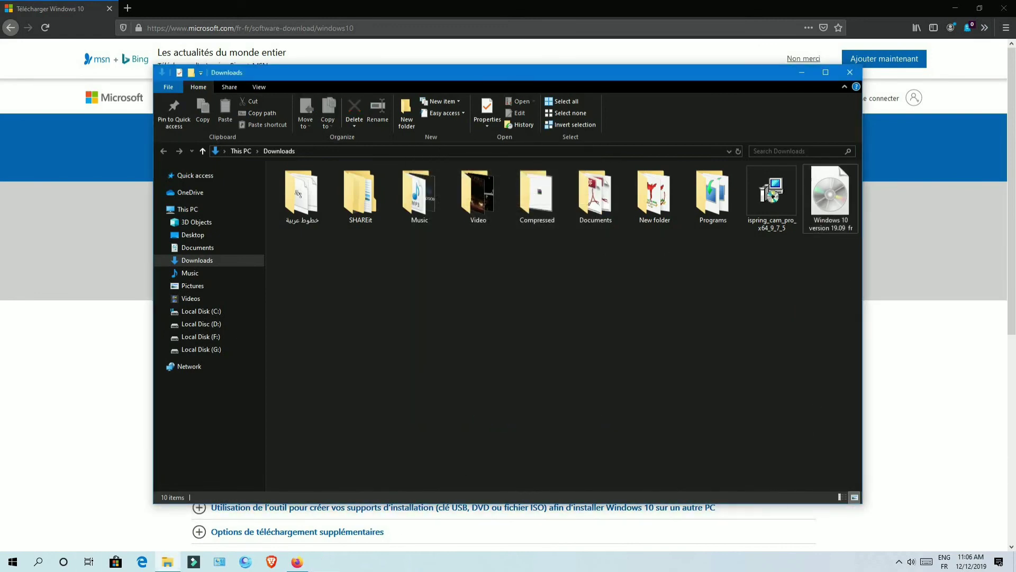
- Find and launch Nero Express, and close the Downloads folder and the browser window
left_click(5, 567)
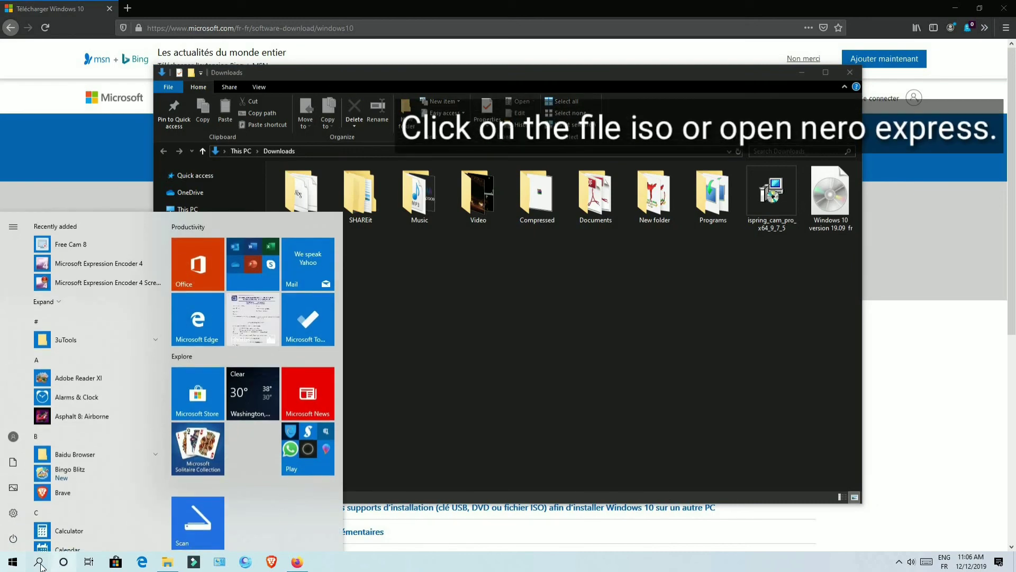
left_click(38, 564)
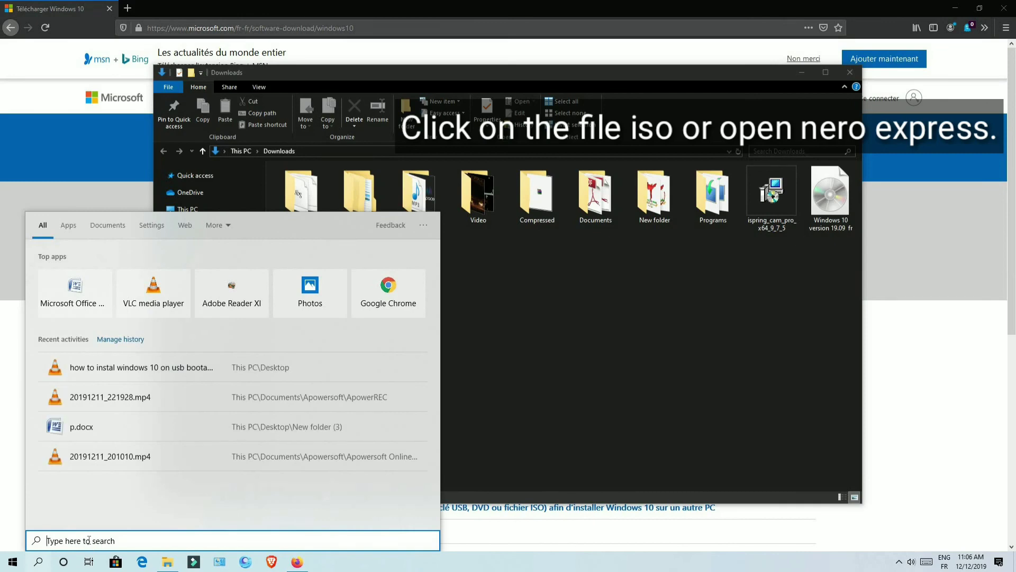
type("nero")
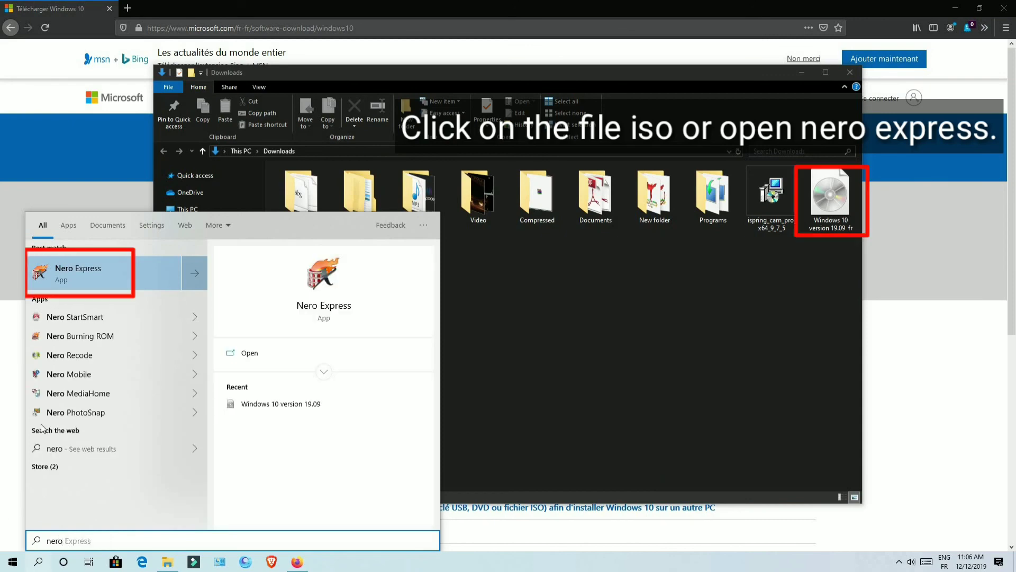
left_click(110, 274)
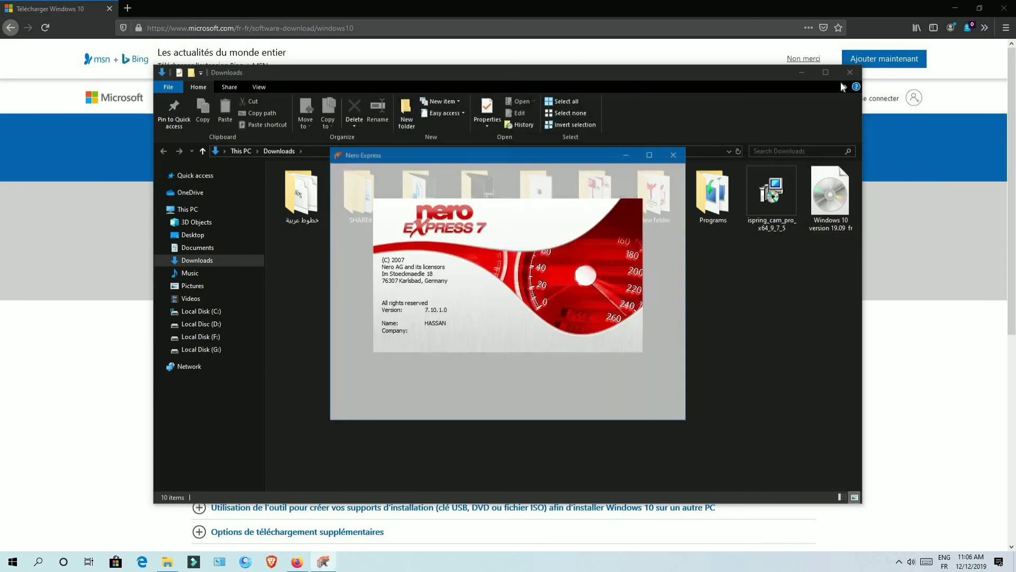
left_click(850, 77)
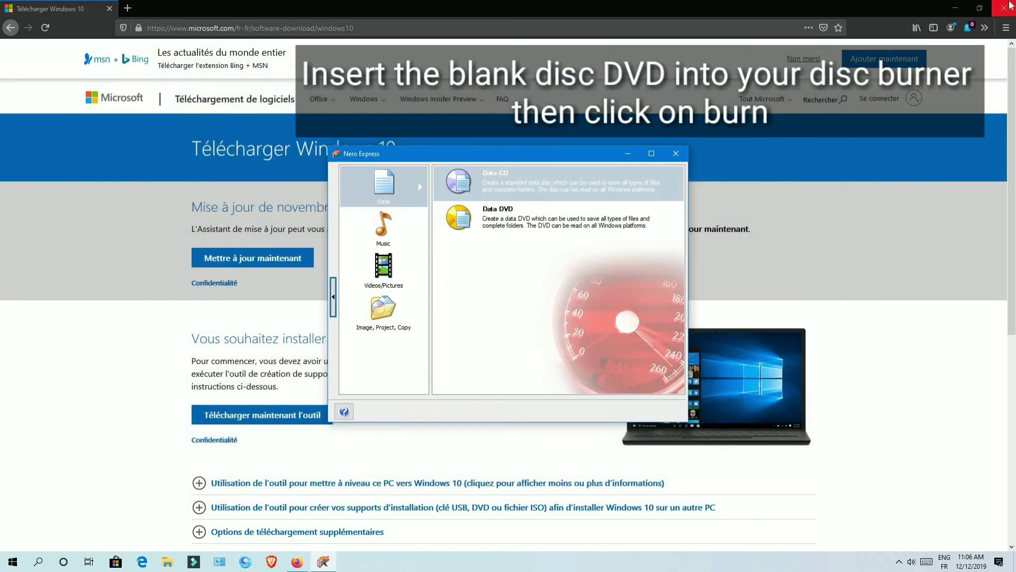
left_click(1010, 7)
left_click(1010, 7)
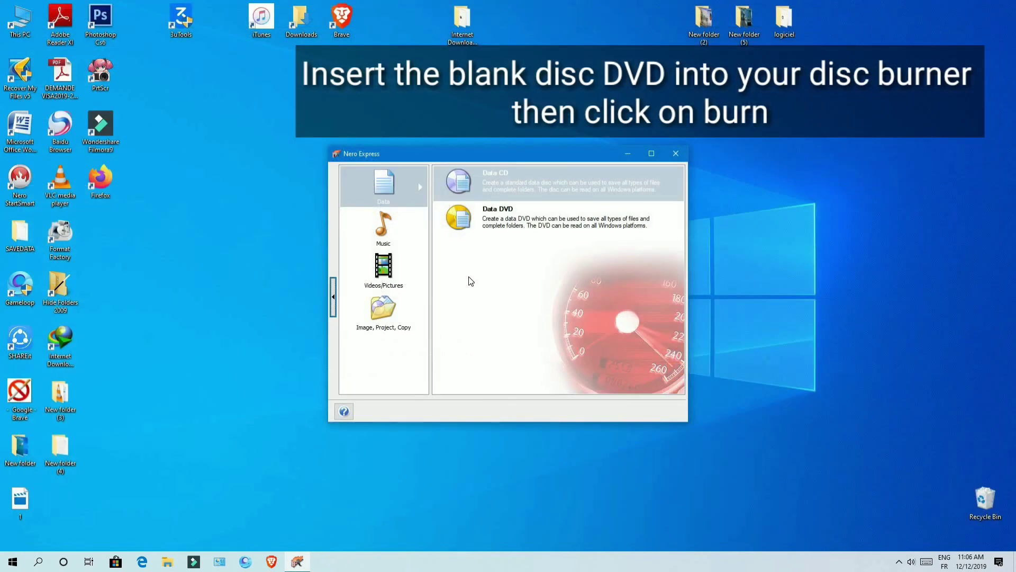
- Load the disc image "Windows 10 version 19.09 fr" from Downloads and start burning it to DVD on the hp DVD recorder
left_click(391, 312)
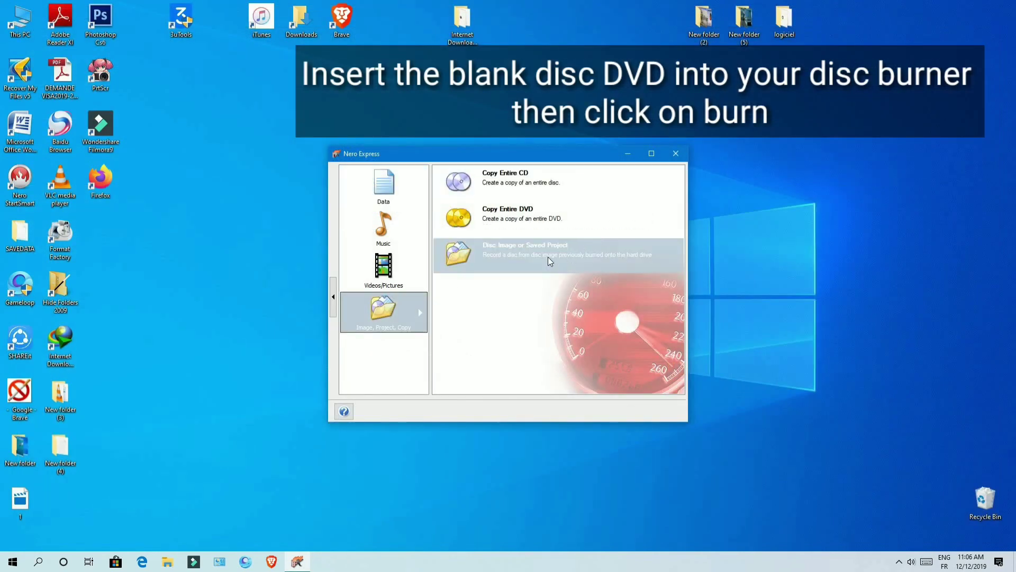
left_click(510, 247)
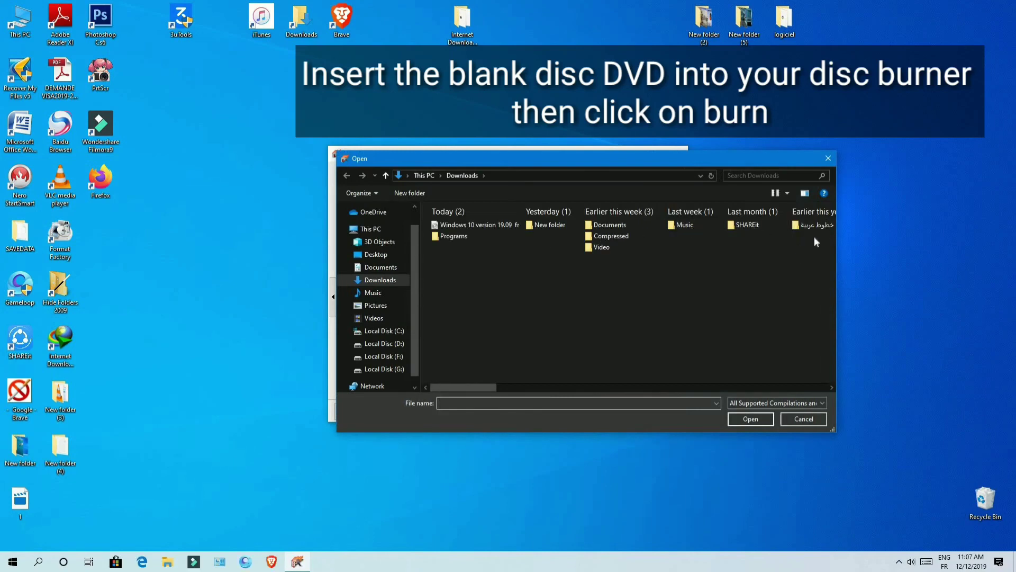
left_click(479, 225)
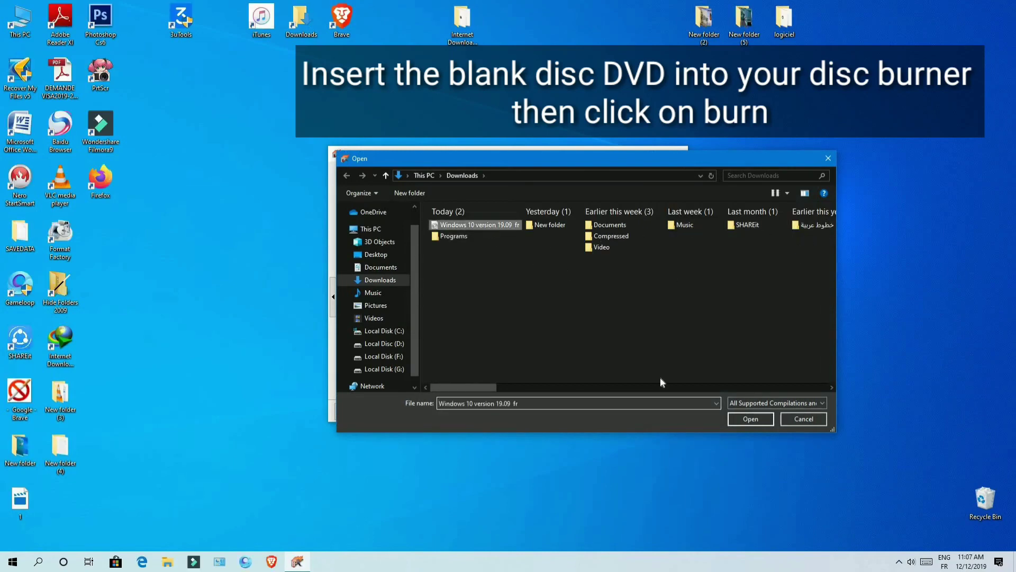
left_click(751, 419)
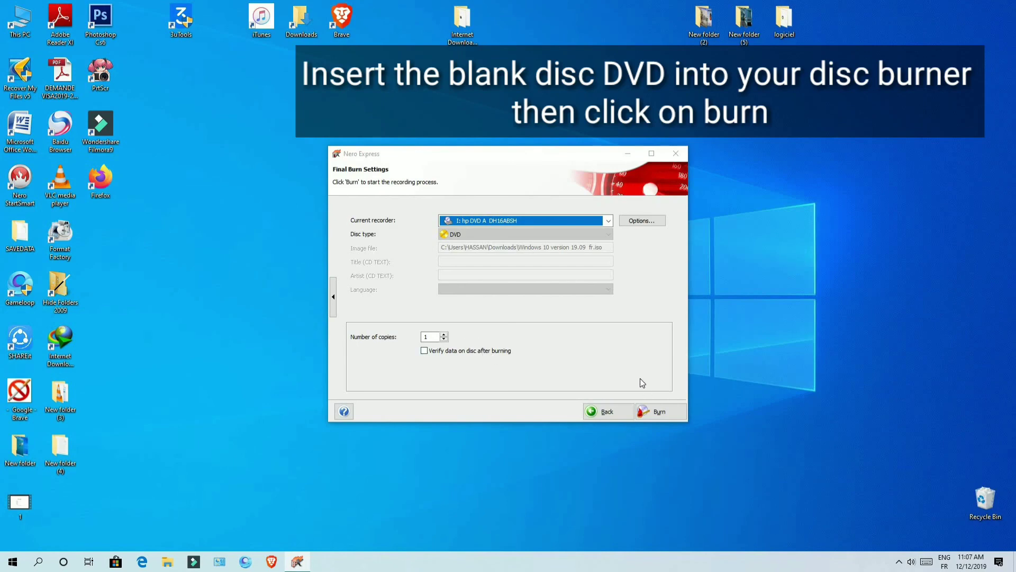
left_click(655, 411)
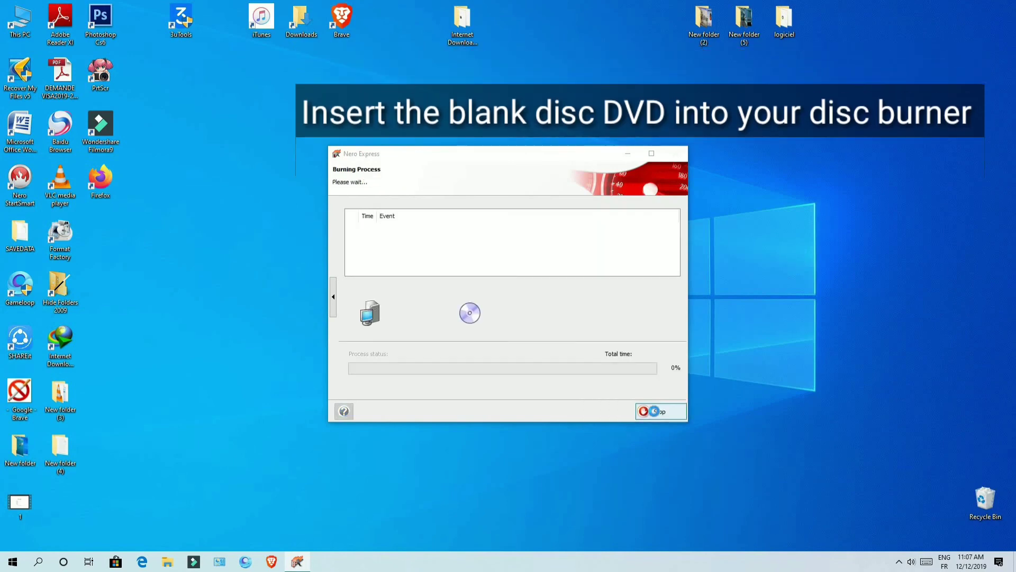